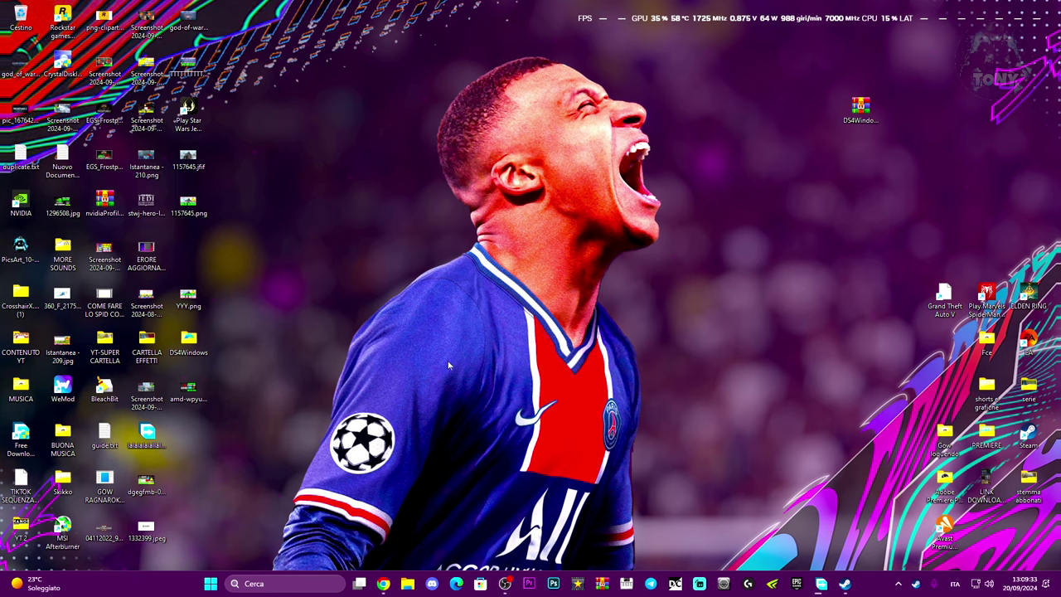
Search Windows for CONTROLLER, open the USB game controller configuration, and move its window closer to the middle of the desktop.
{"action": "left_click", "coordinate": [287, 580]}
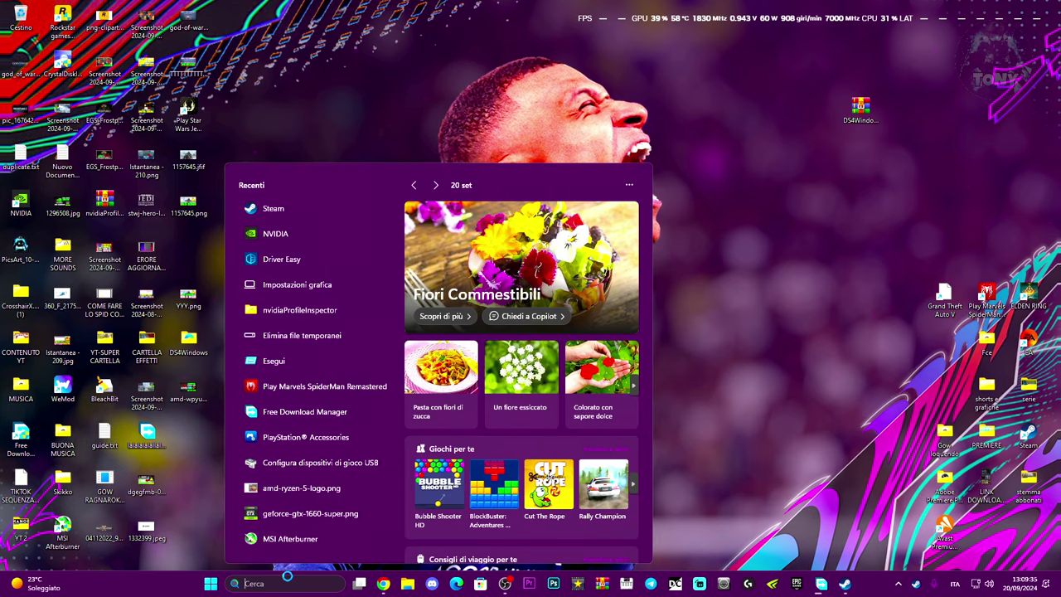
{"action": "type", "text": "CONTR"}
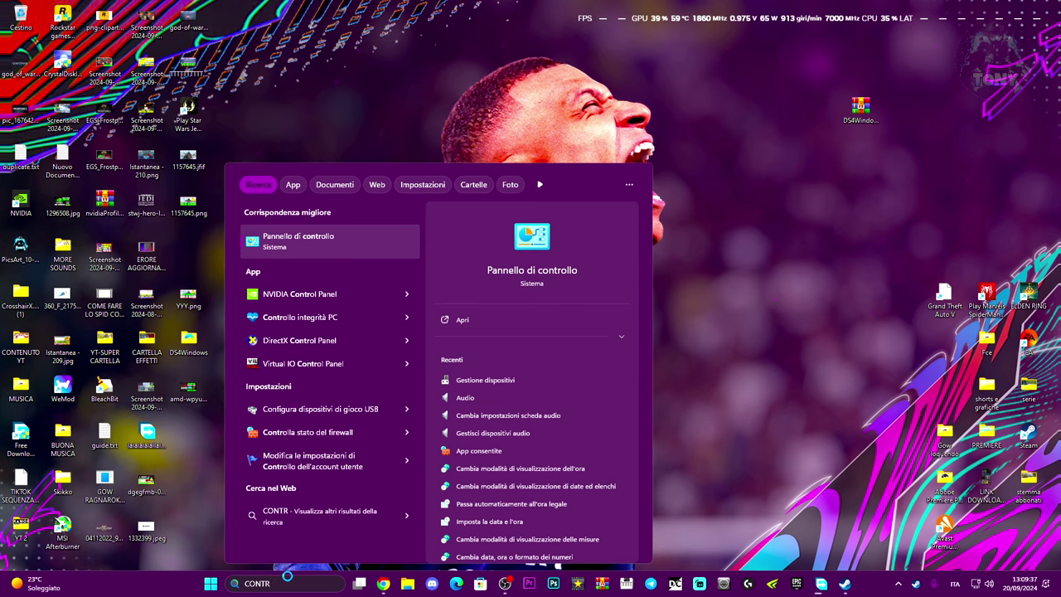
{"action": "type", "text": "OLLER"}
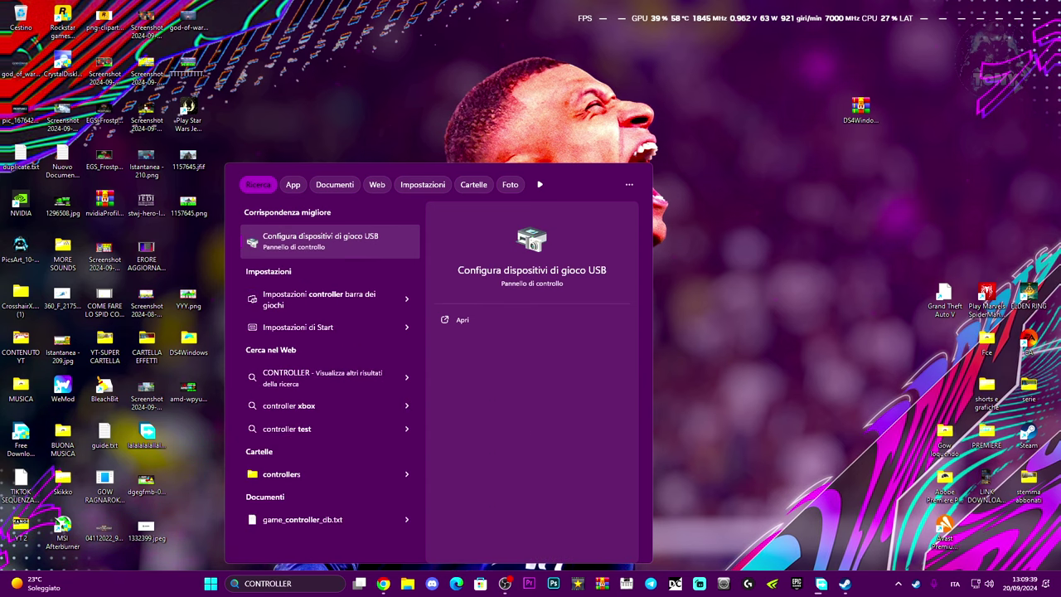
{"action": "left_click", "coordinate": [331, 246]}
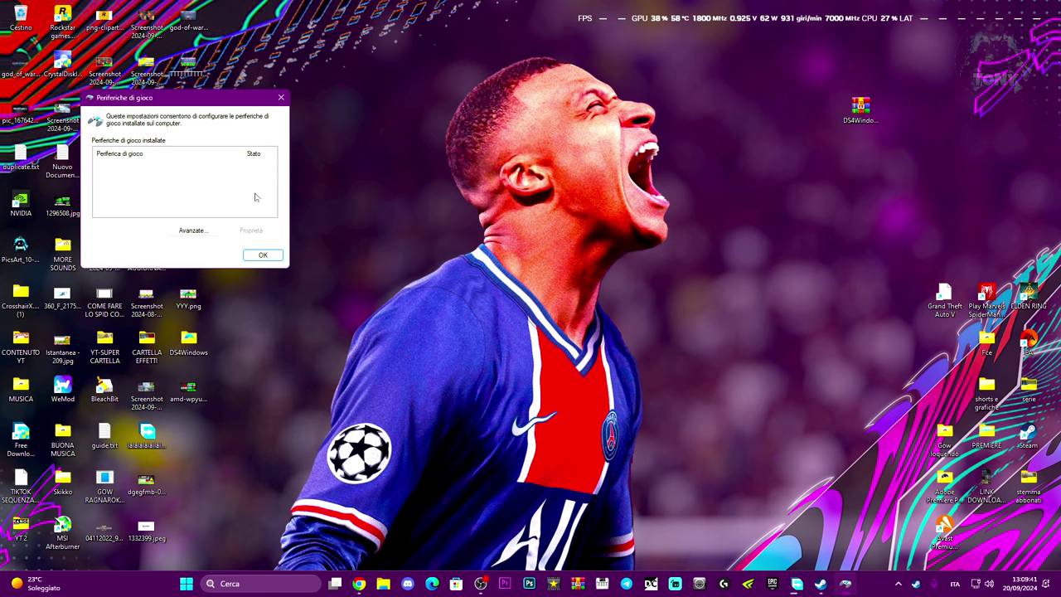
{"action": "left_click_drag", "start_coordinate": [178, 99], "coordinate": [336, 139]}
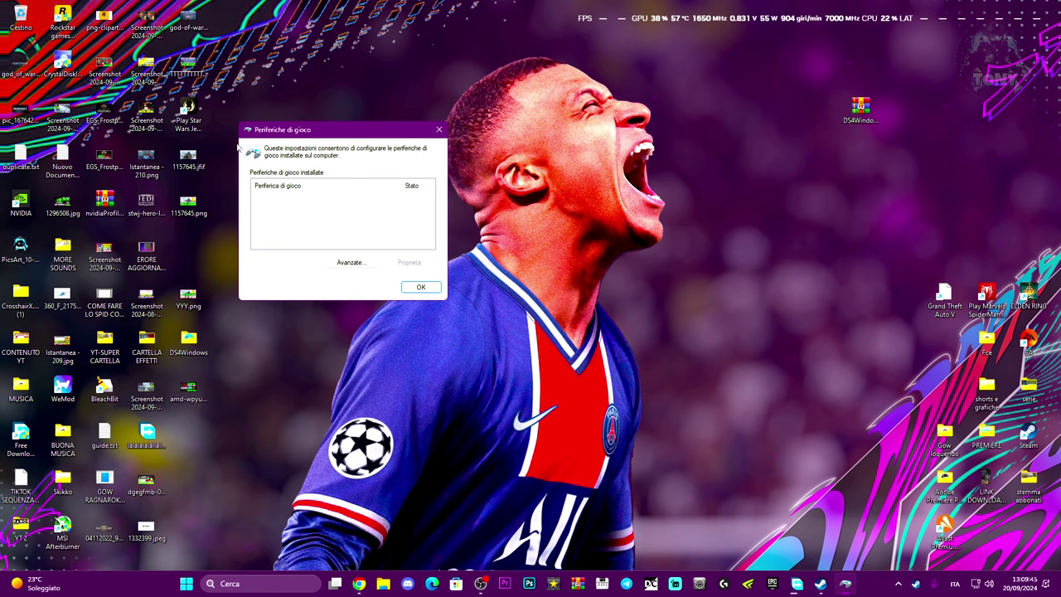
{"action": "left_click_drag", "start_coordinate": [358, 132], "coordinate": [383, 147]}
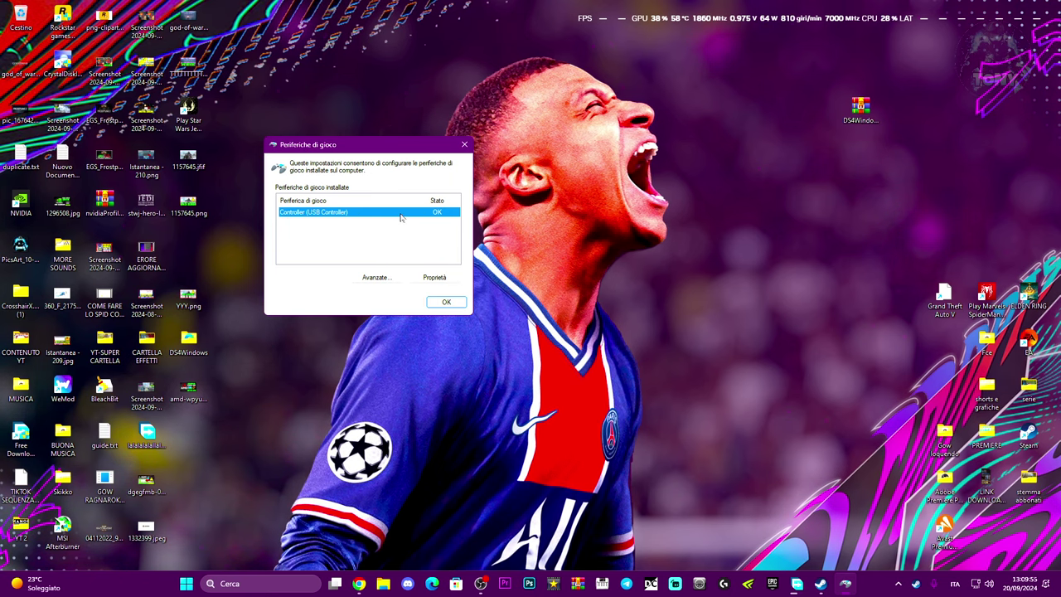
In the advanced game controller settings, choose Controller (USB Controller) as the preferred device and accept it.
{"action": "left_click", "coordinate": [375, 277]}
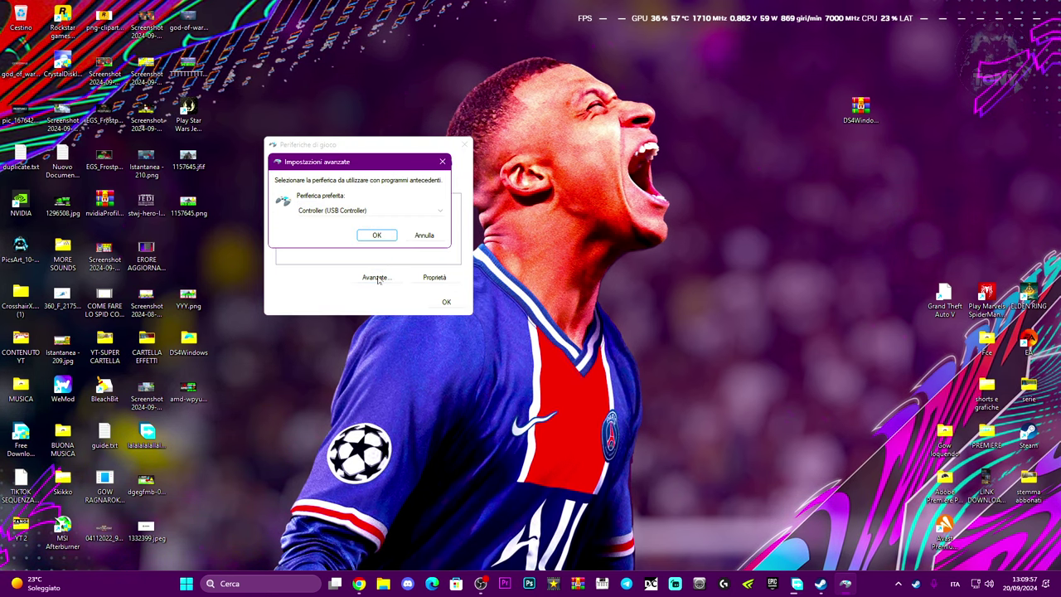
{"action": "left_click", "coordinate": [328, 214]}
{"action": "left_click", "coordinate": [329, 221]}
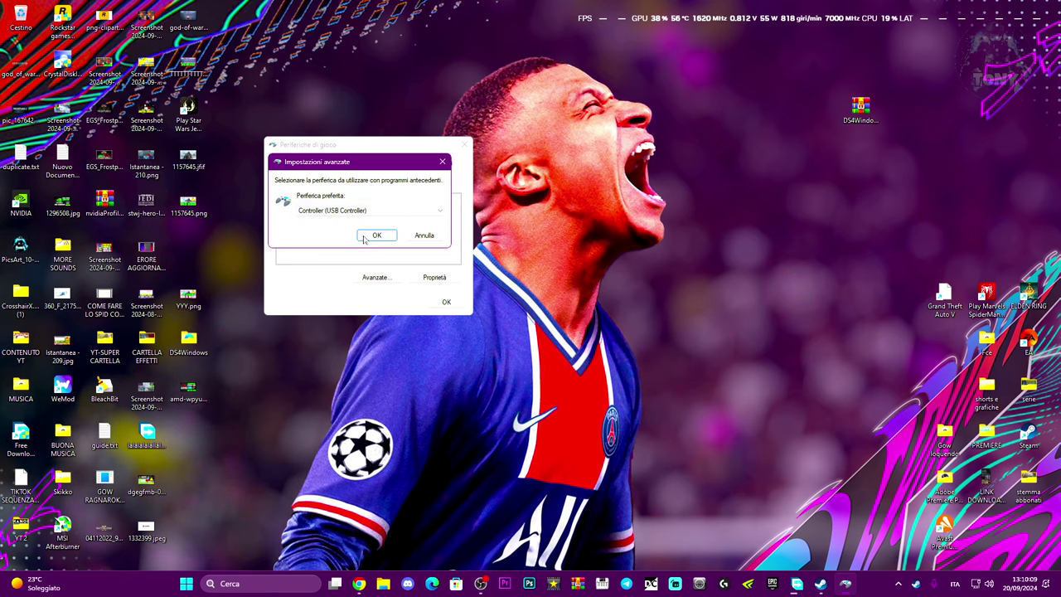
{"action": "left_click", "coordinate": [365, 238]}
View the test page in the USB Controller's properties, then close the game controller windows.
{"action": "left_click", "coordinate": [434, 278]}
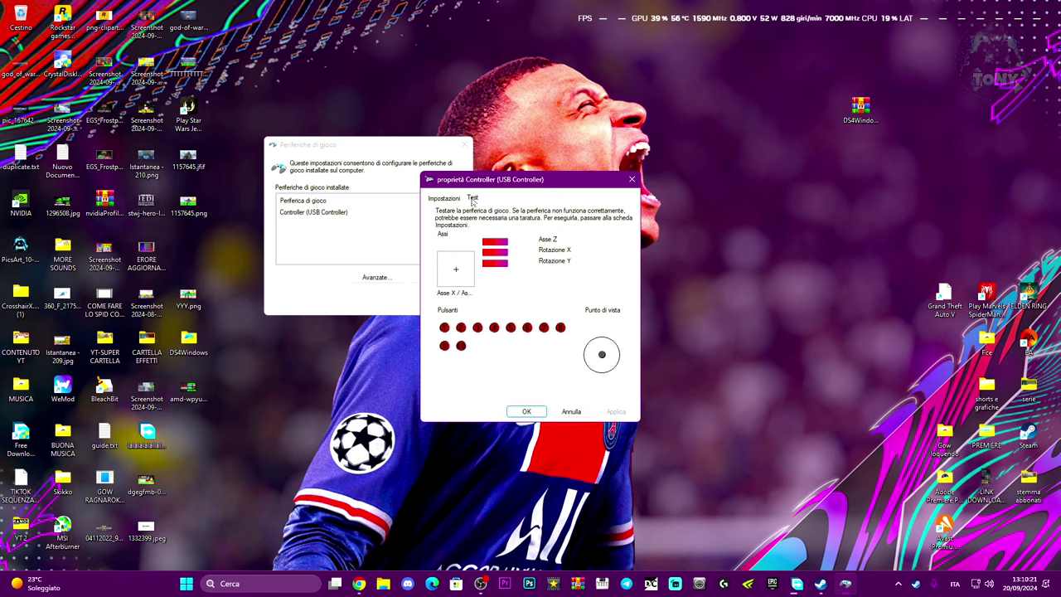
{"action": "left_click", "coordinate": [526, 412]}
{"action": "left_click", "coordinate": [446, 303]}
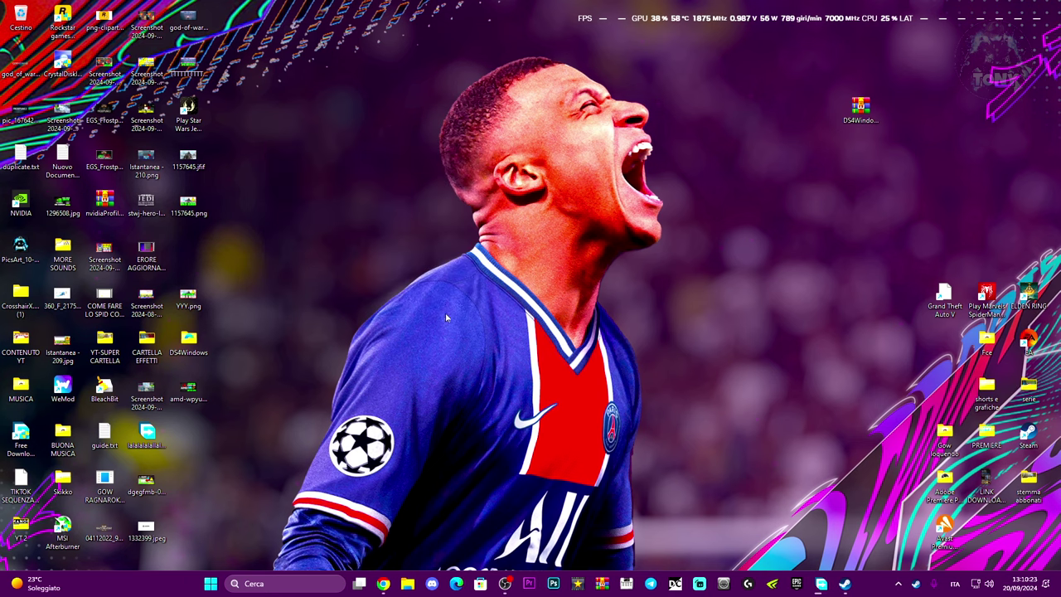
Open Device Manager and expand the Periferiche XBOX 360 category.
{"action": "right_click", "coordinate": [210, 585]}
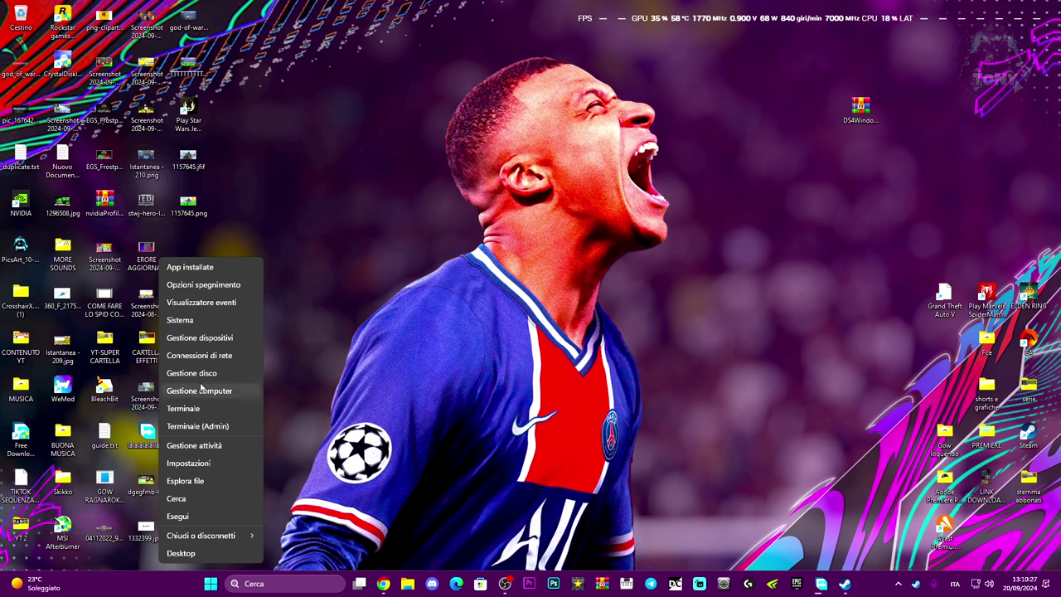
{"action": "left_click", "coordinate": [199, 337]}
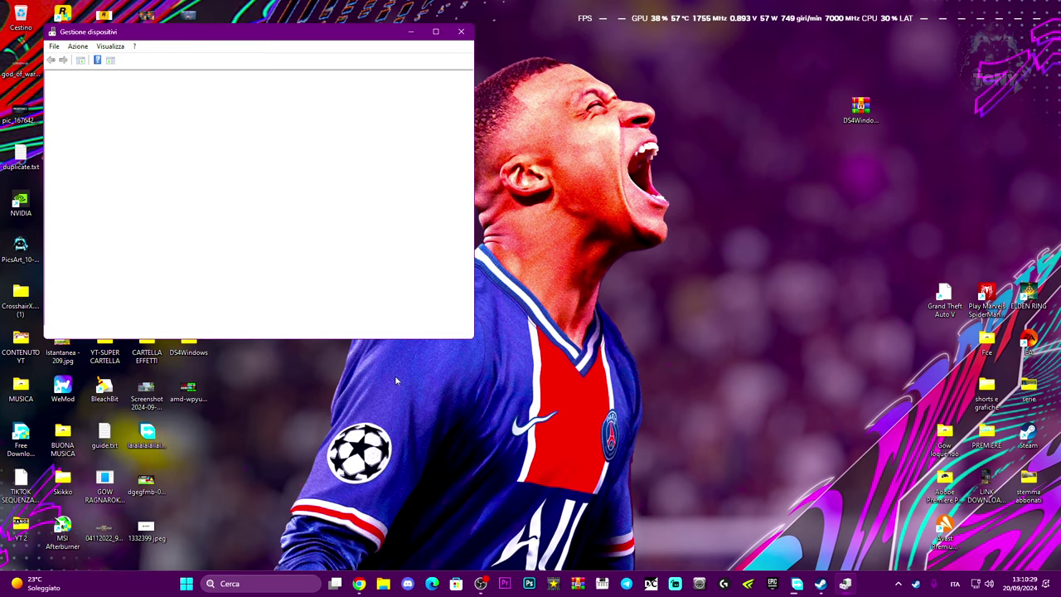
{"action": "scroll", "coordinate": [191, 219], "scroll_direction": "down", "scroll_amount": 2}
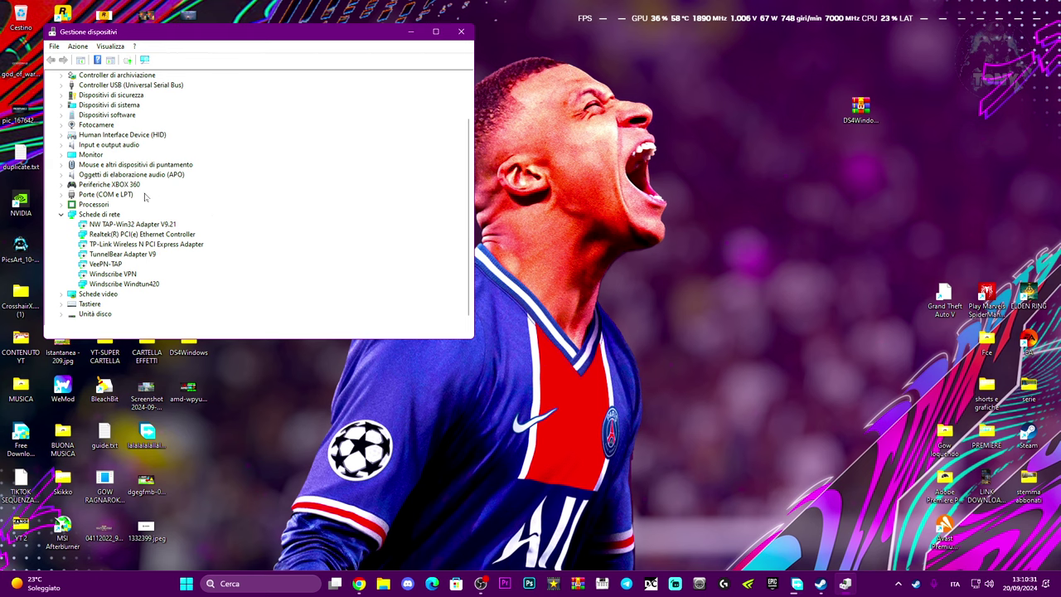
{"action": "left_click", "coordinate": [116, 185]}
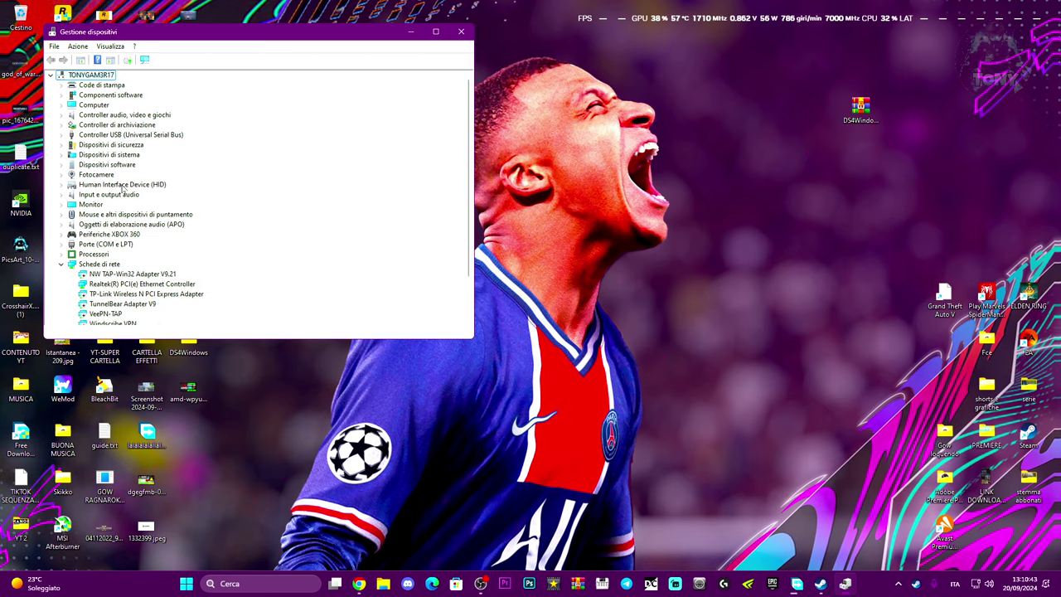
{"action": "double_click", "coordinate": [102, 235]}
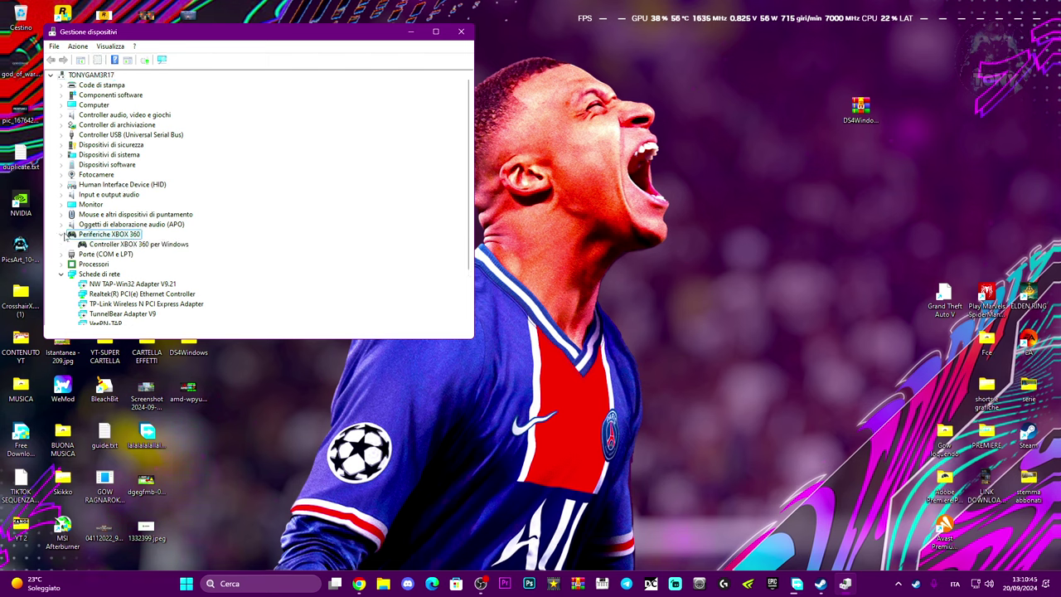
Update the Controller XBOX 360 per Windows driver by installing the compatible model from the drivers available on the computer.
{"action": "left_click", "coordinate": [106, 244]}
{"action": "right_click", "coordinate": [107, 249]}
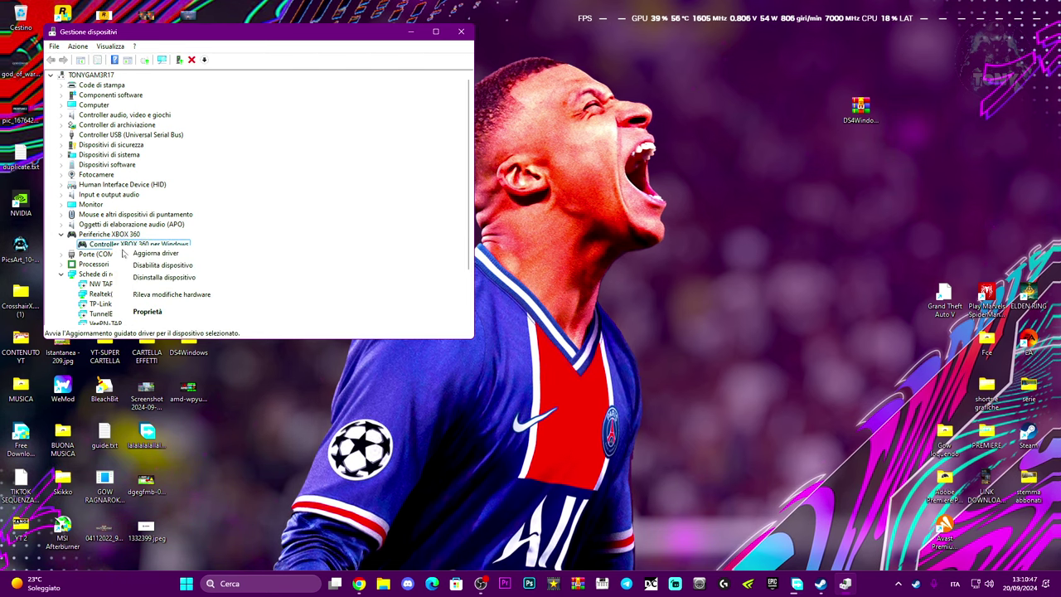
{"action": "left_click", "coordinate": [137, 257]}
{"action": "left_click", "coordinate": [165, 229]}
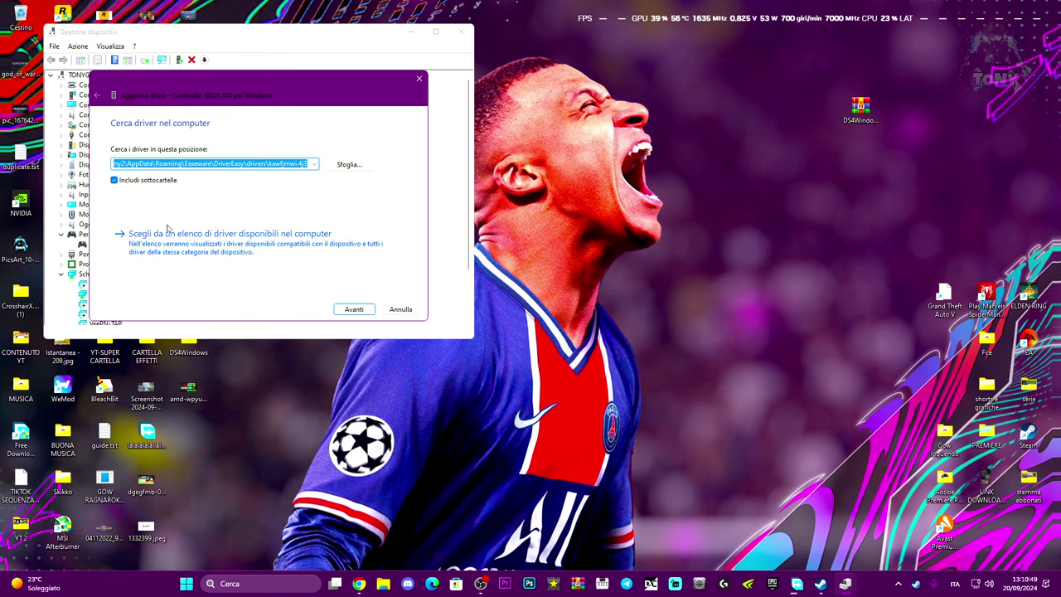
{"action": "left_click", "coordinate": [187, 247]}
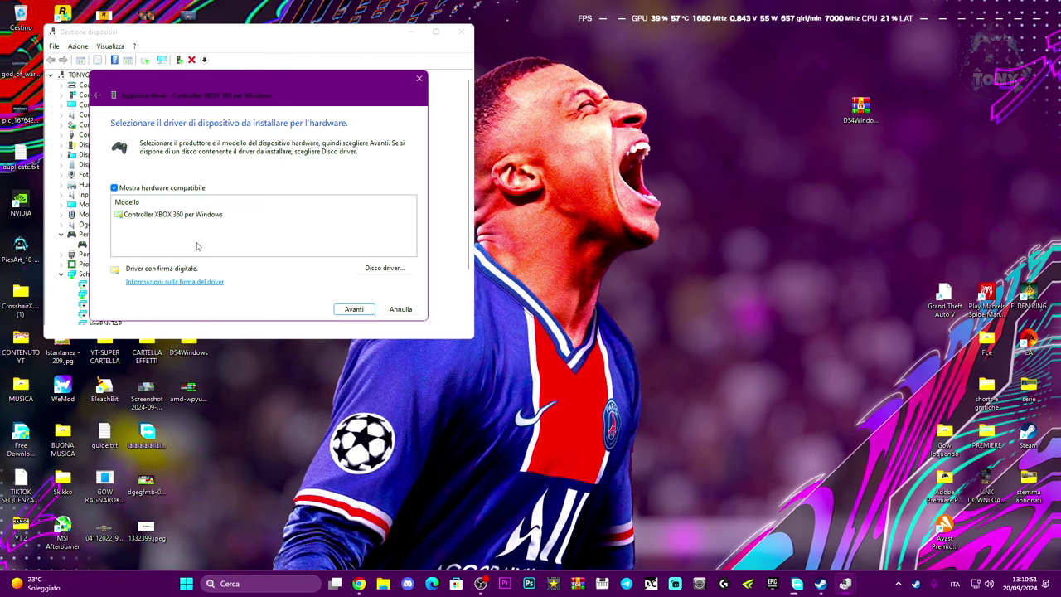
{"action": "left_click", "coordinate": [169, 216]}
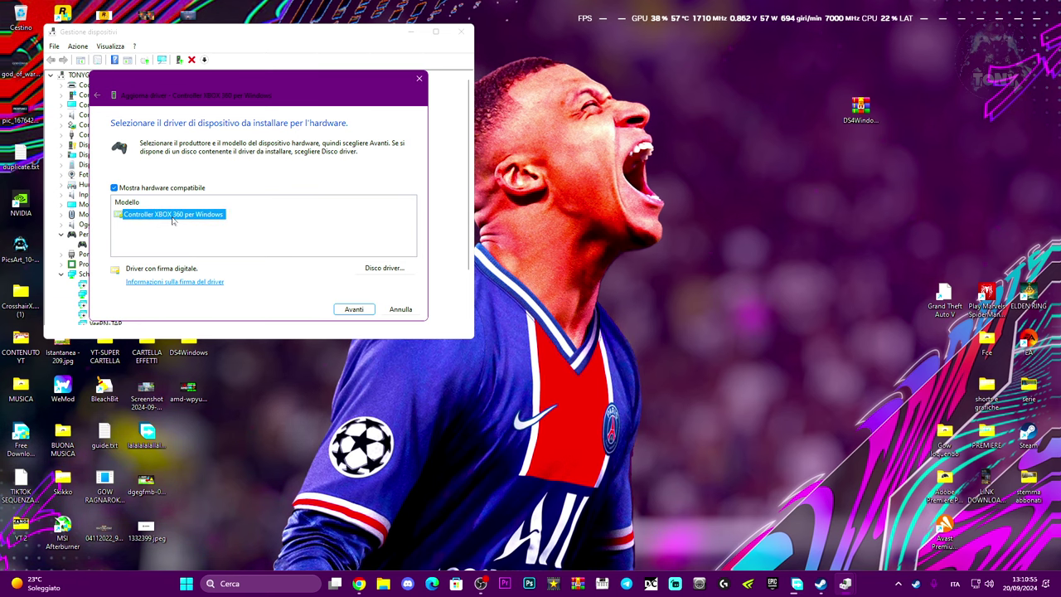
{"action": "left_click", "coordinate": [354, 309]}
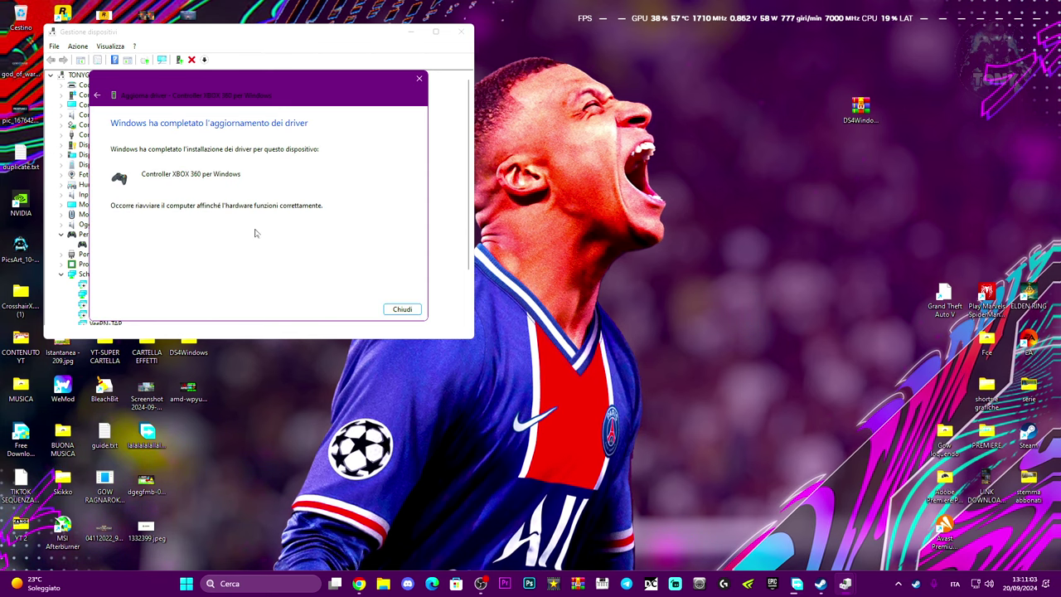
Close the driver update wizard, decline restarting the computer, and close Device Manager.
{"action": "left_click", "coordinate": [396, 309]}
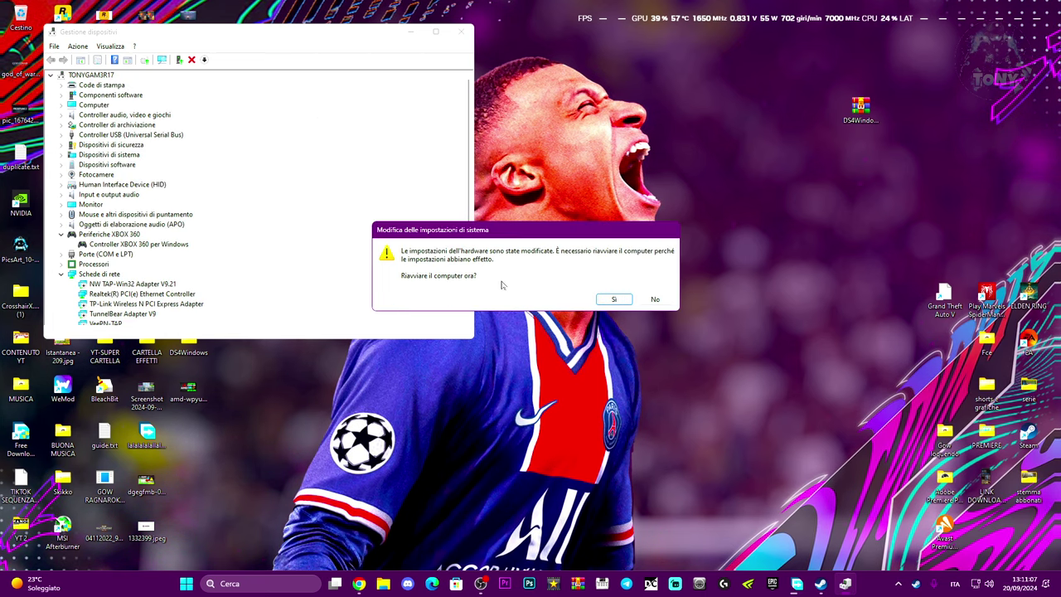
{"action": "left_click", "coordinate": [669, 302]}
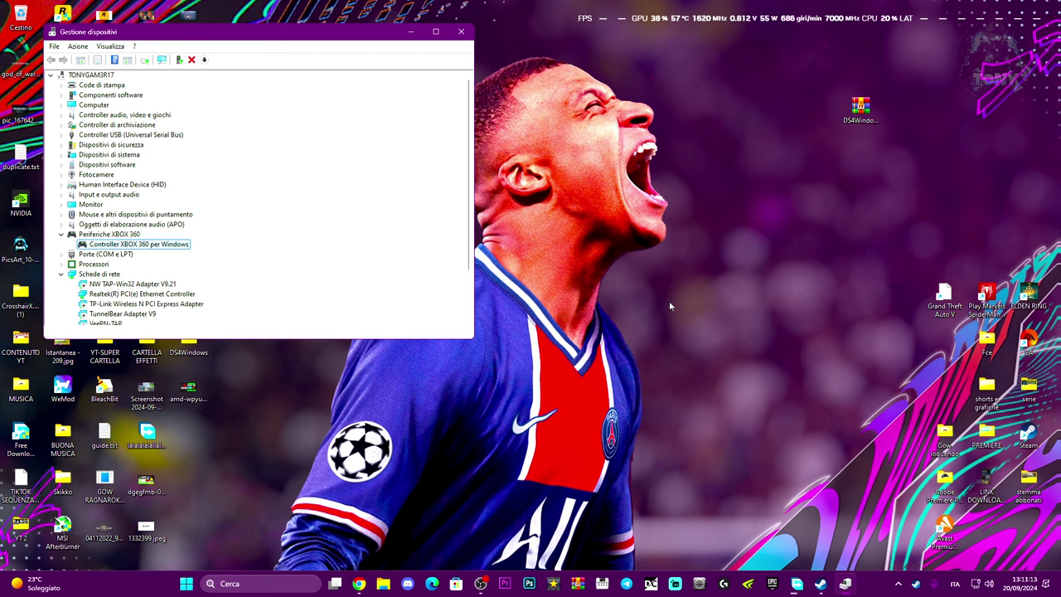
{"action": "left_click", "coordinate": [454, 34]}
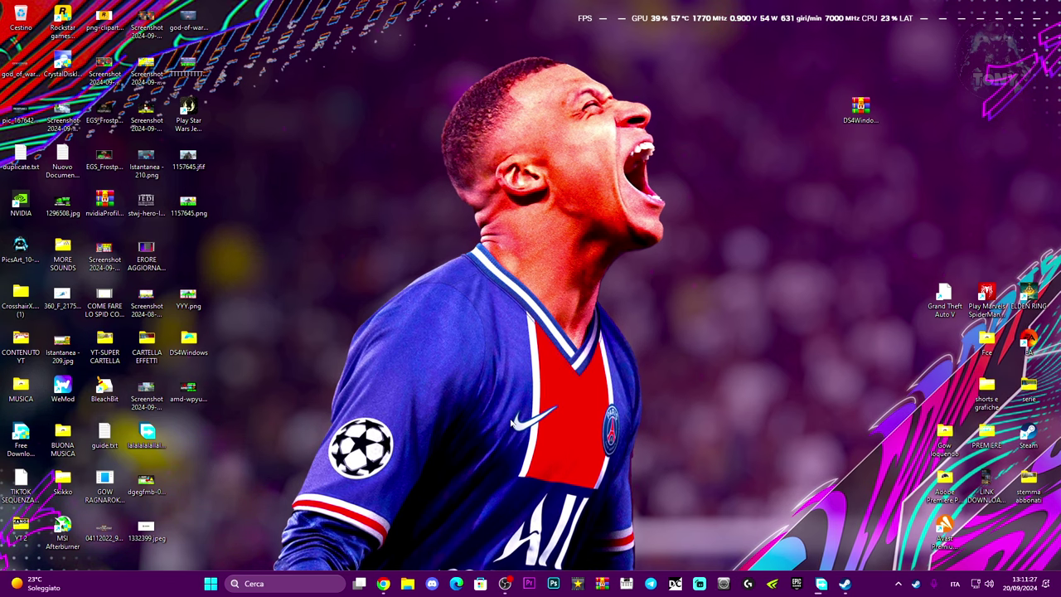
Switch to Chrome, open the PlayStation Accessories download page from the Google results, and dismiss the translation offer.
{"action": "left_click", "coordinate": [384, 585]}
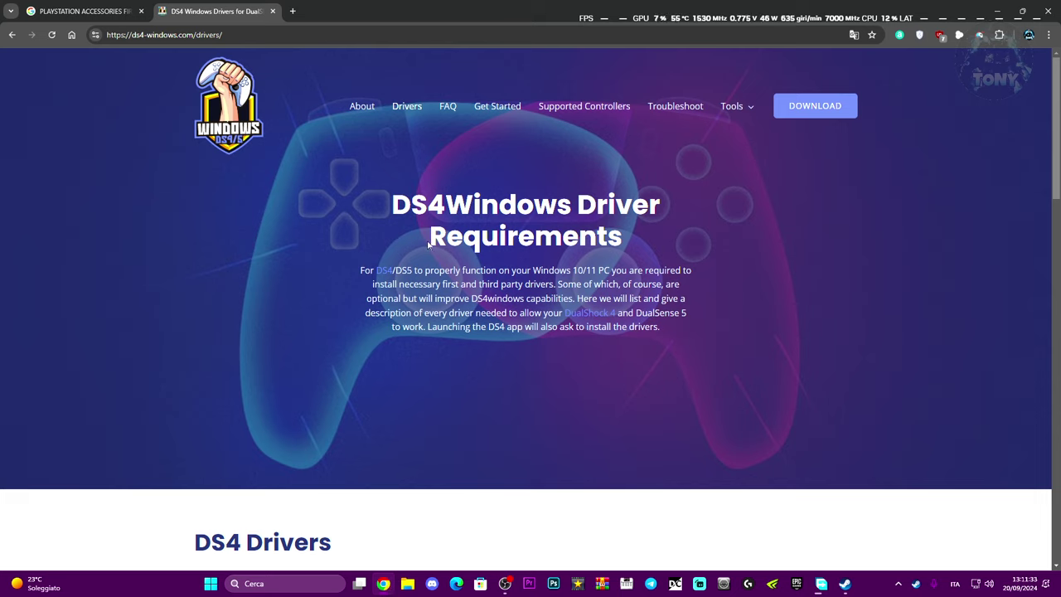
{"action": "left_click", "coordinate": [87, 8]}
{"action": "left_click", "coordinate": [164, 200]}
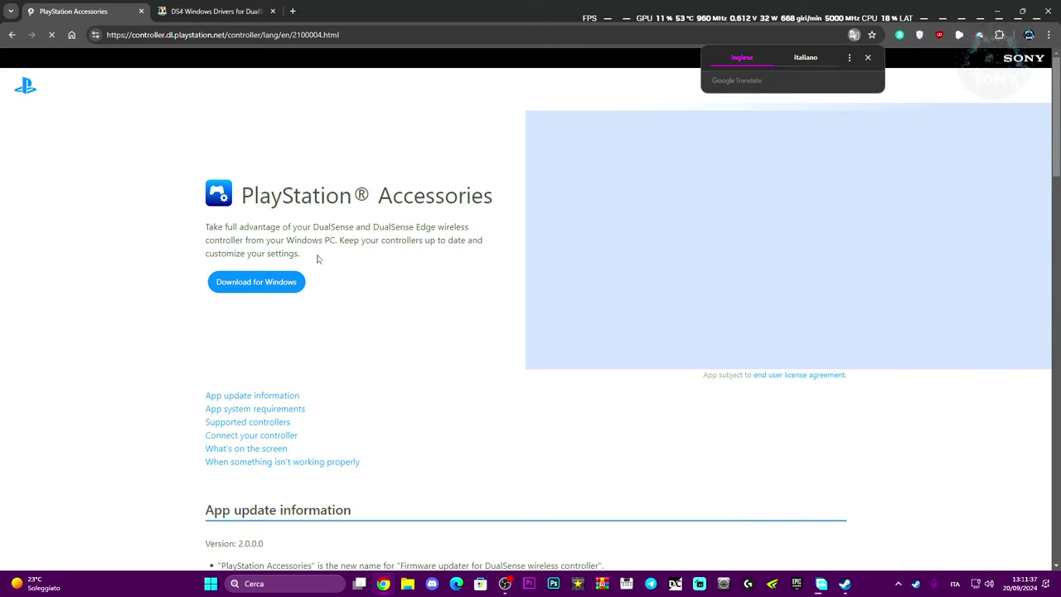
{"action": "left_click", "coordinate": [867, 58]}
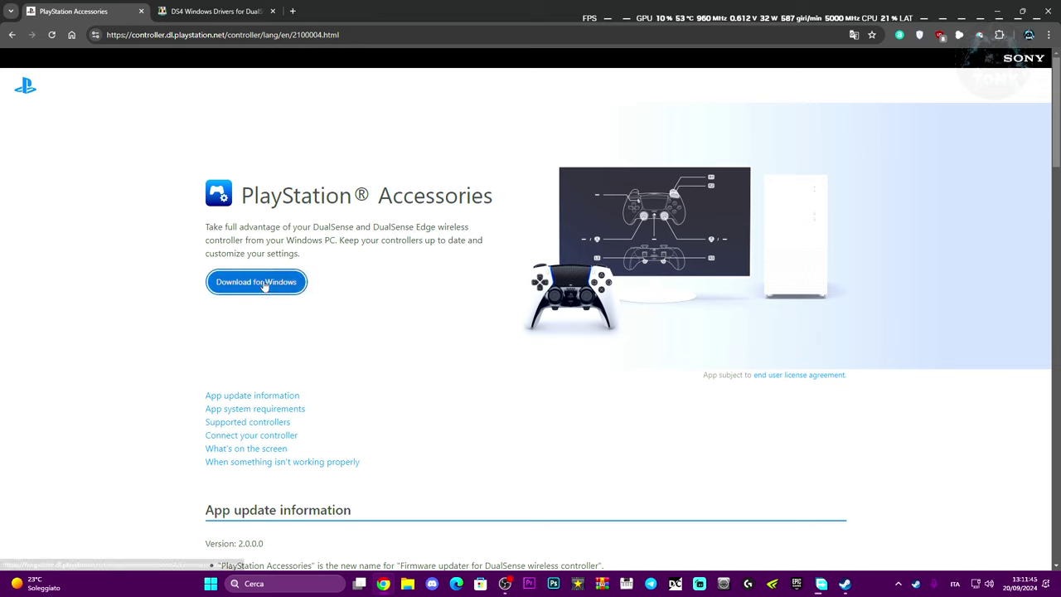
Search Windows for the PlayStation Accessories app and launch it.
{"action": "left_click", "coordinate": [273, 583]}
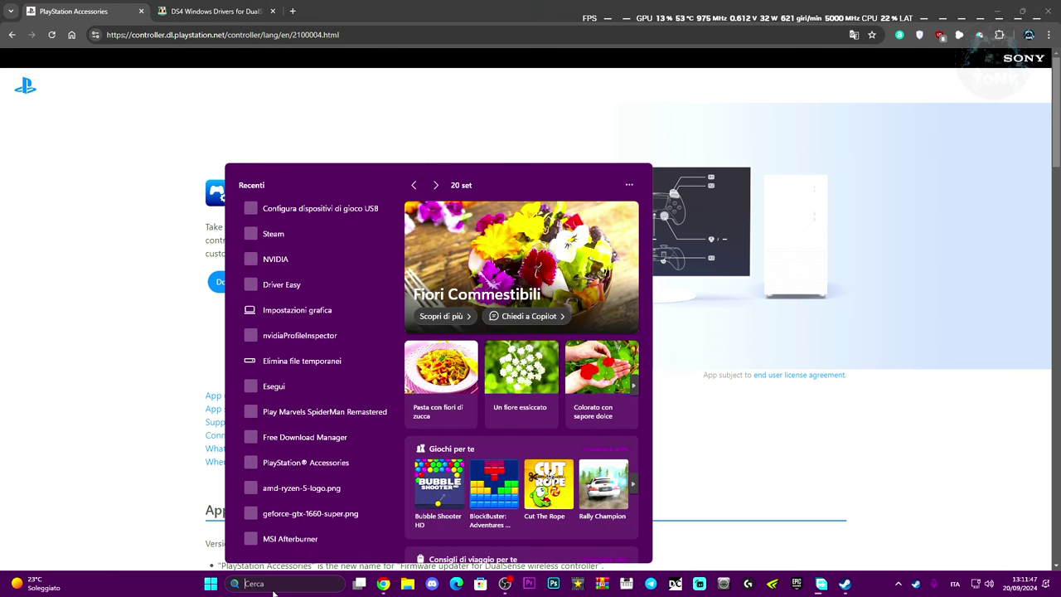
{"action": "type", "text": "PLAYStation® Accessories"}
{"action": "key", "text": "Return"}
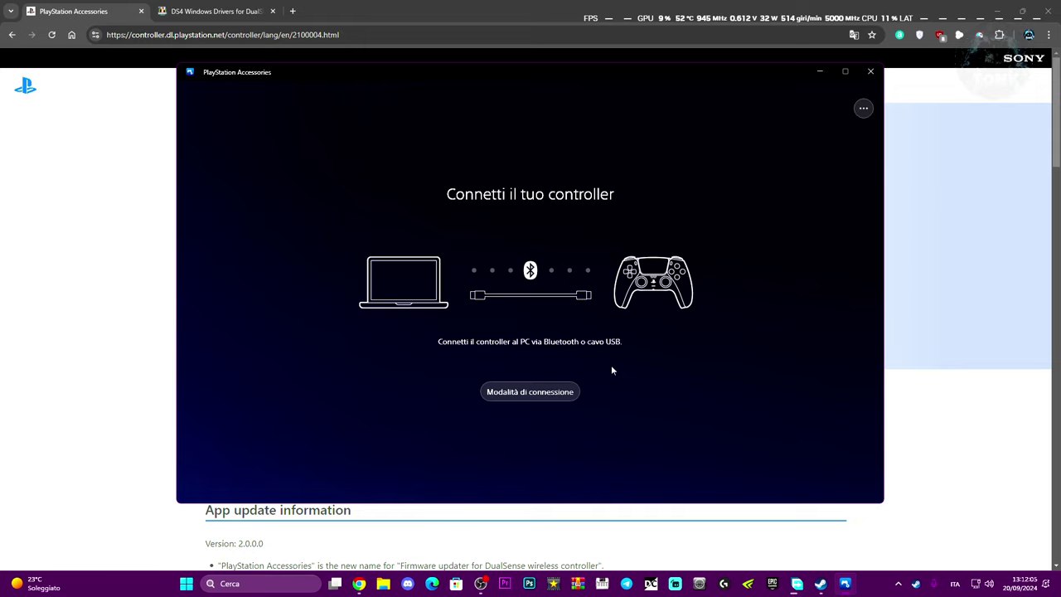
Minimize PlayStation Accessories, view the DS4Windows driver requirements page in Chrome, and minimize the browser.
{"action": "left_click", "coordinate": [818, 71]}
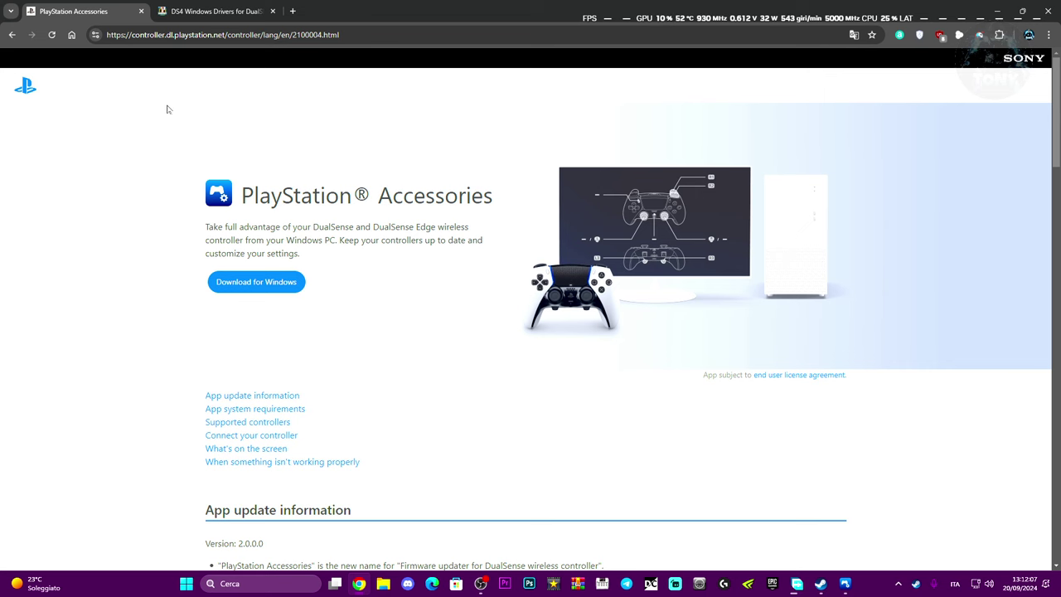
{"action": "left_click", "coordinate": [201, 8]}
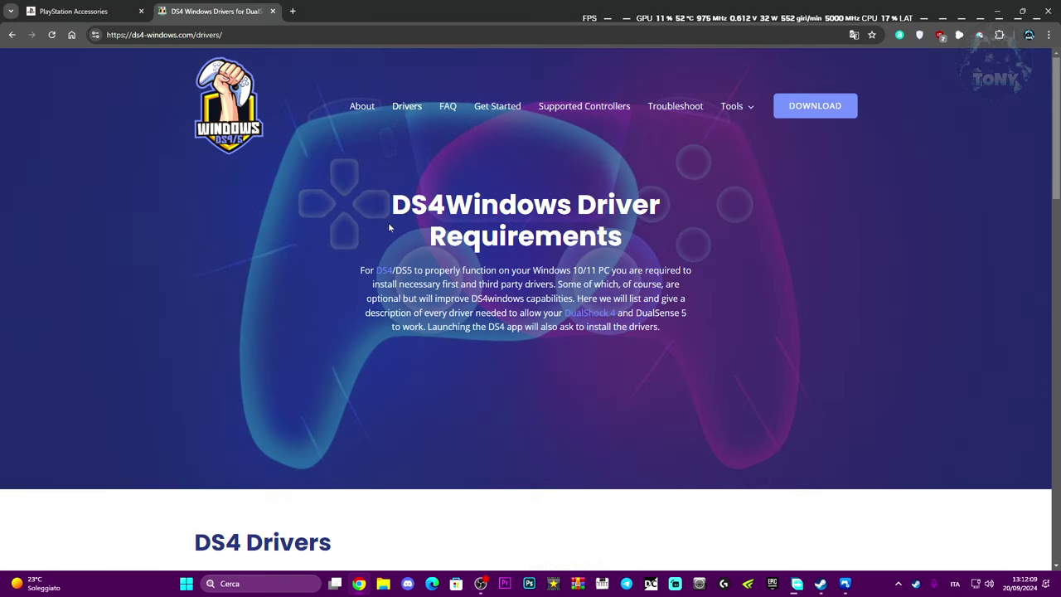
{"action": "left_click", "coordinate": [995, 14]}
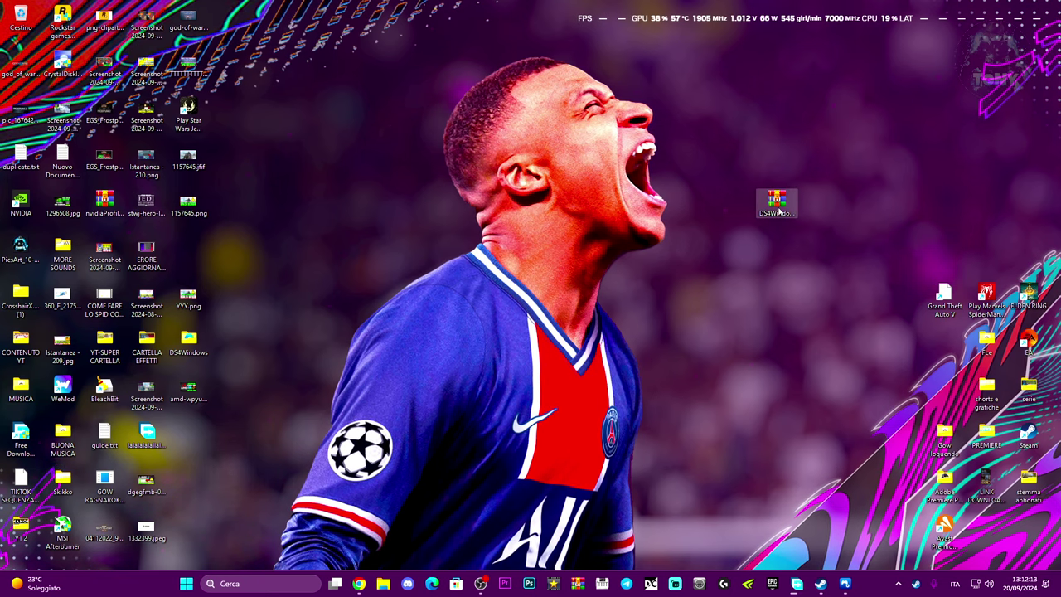
Try to extract the DS4Windows archive on the desktop into the DS4Windows_3.3.3_x64 folder with WinRAR.
{"action": "right_click", "coordinate": [779, 211]}
{"action": "mouse_move", "coordinate": [810, 390]}
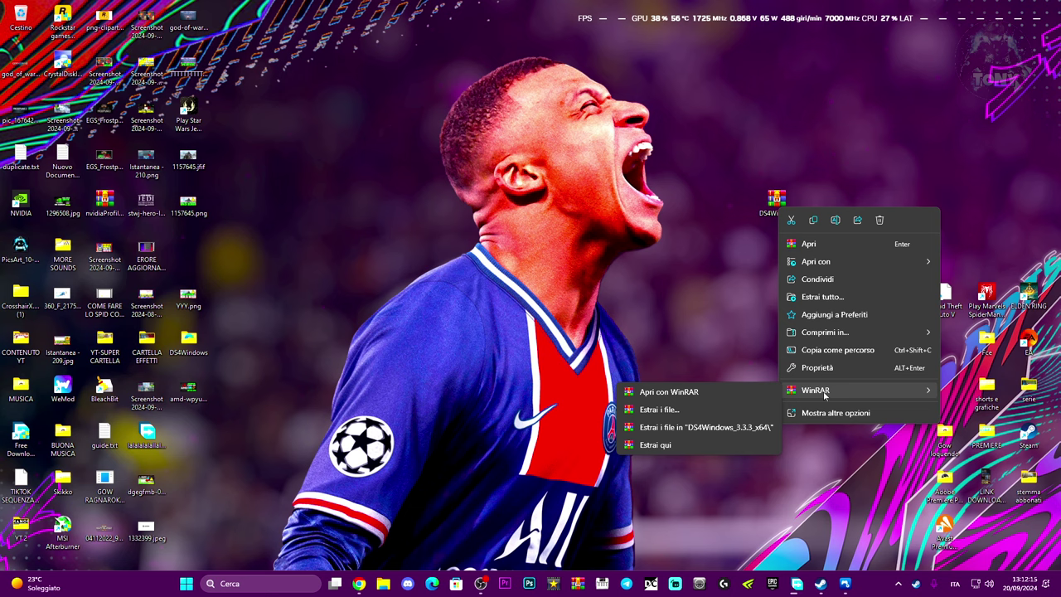
{"action": "left_click", "coordinate": [677, 429]}
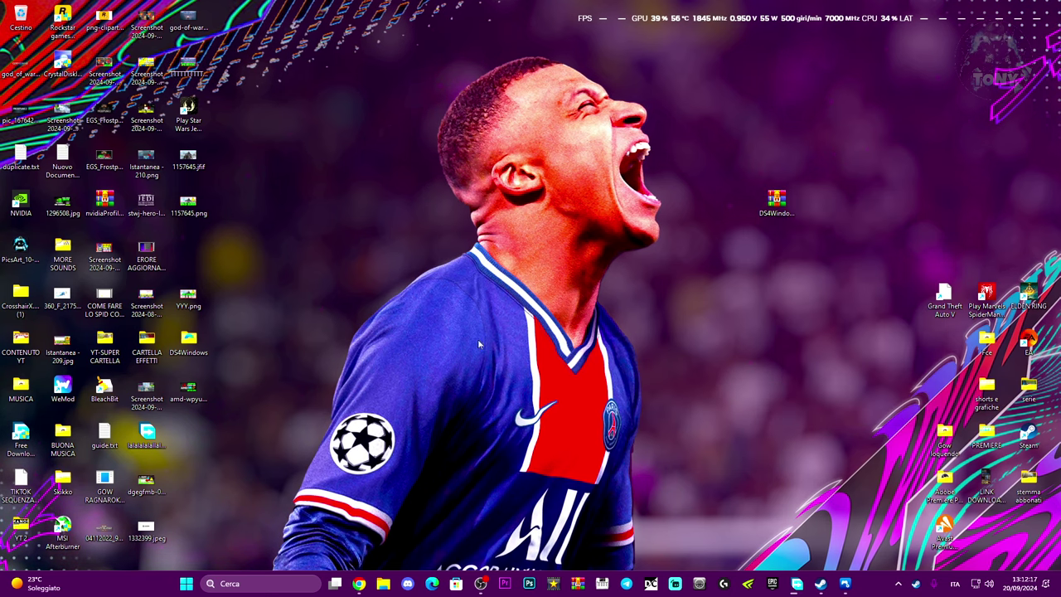
Move the DS4Windows folder toward the middle of the desktop, open it, and select DS4Windows.exe.
{"action": "left_click_drag", "start_coordinate": [188, 340], "coordinate": [566, 254]}
{"action": "double_click", "coordinate": [566, 248]}
{"action": "scroll", "coordinate": [301, 215], "scroll_direction": "down", "scroll_amount": 5}
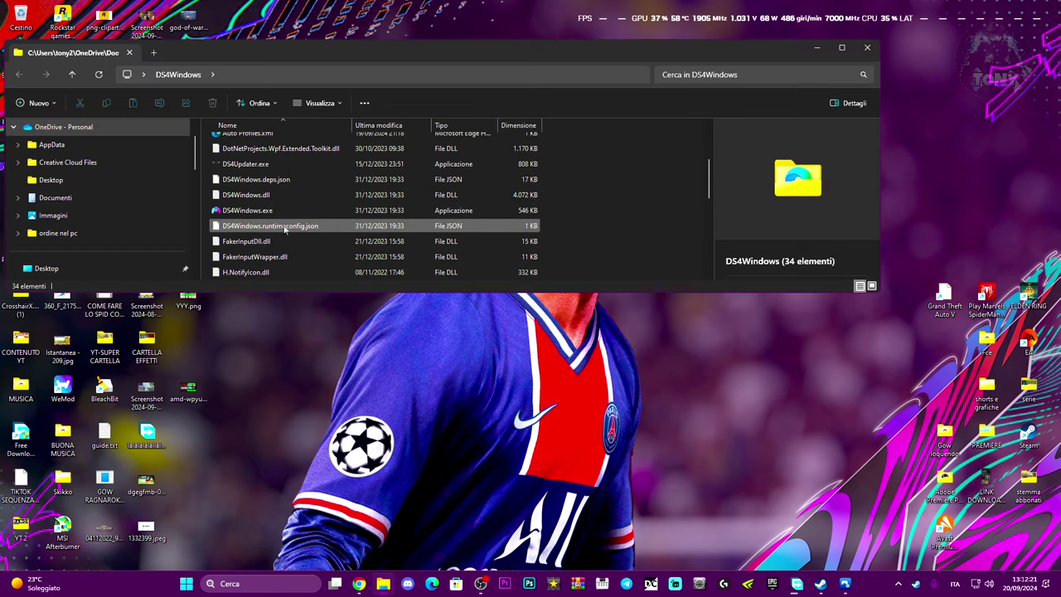
{"action": "left_click", "coordinate": [301, 215]}
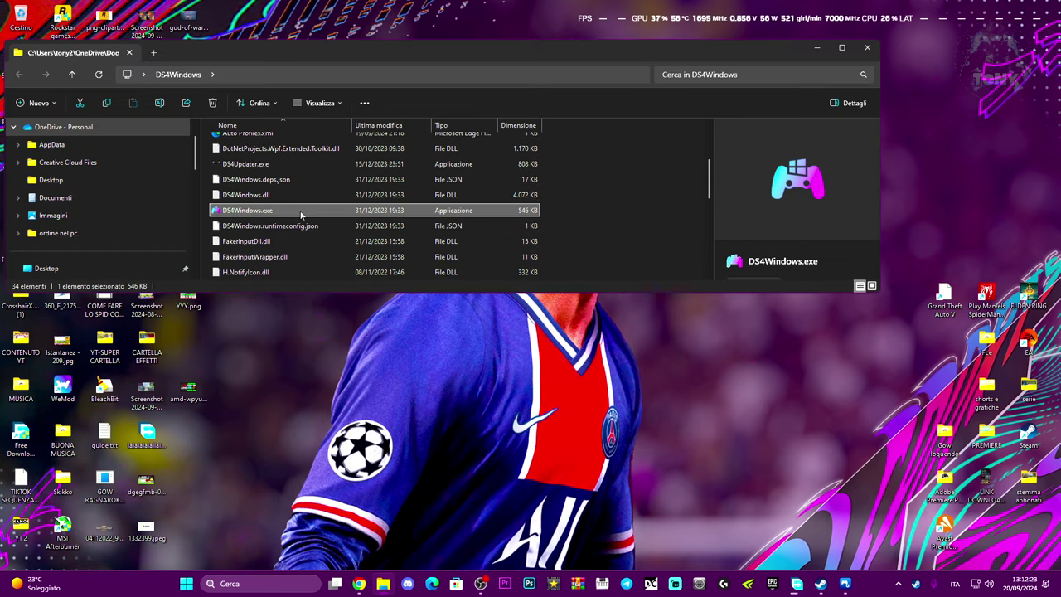
Launch DS4Windows.exe, minimize its folder, move the program window aside to check for connected controllers, and close it.
{"action": "double_click", "coordinate": [301, 215]}
{"action": "left_click", "coordinate": [817, 47]}
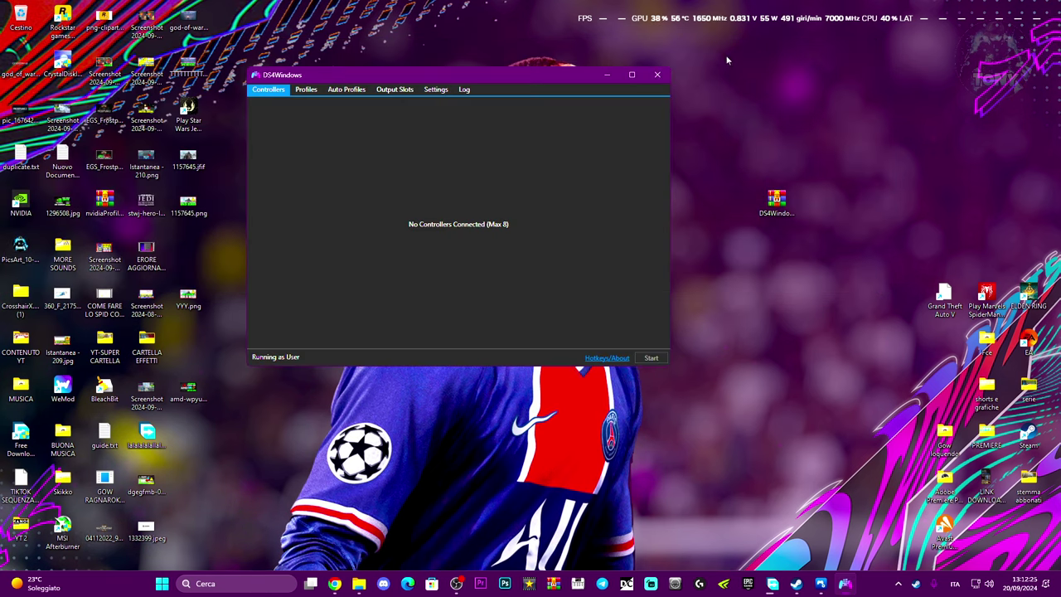
{"action": "left_click_drag", "start_coordinate": [487, 81], "coordinate": [428, 89]}
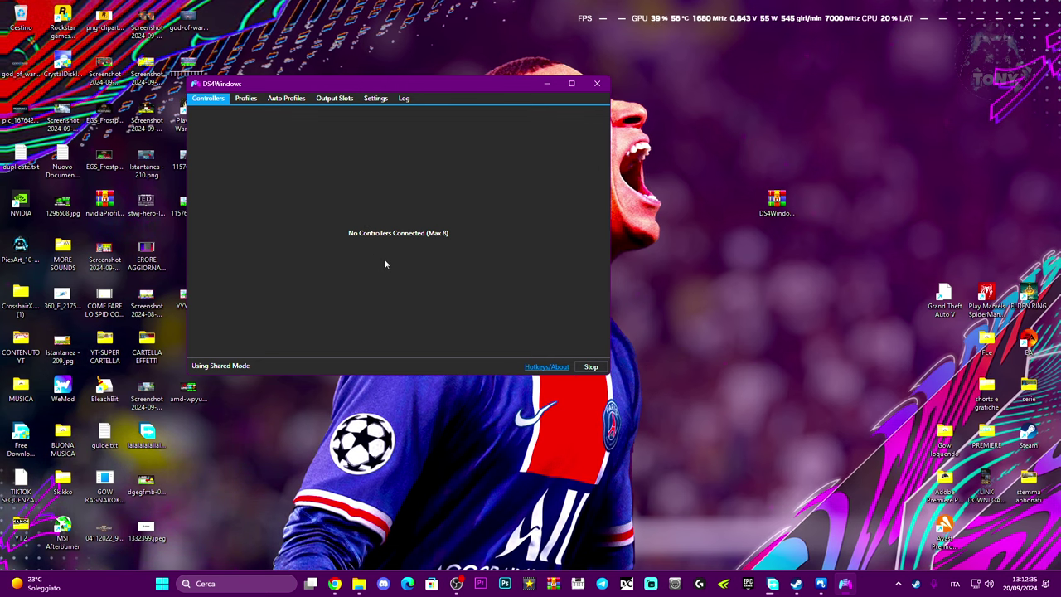
{"action": "left_click_drag", "start_coordinate": [528, 90], "coordinate": [465, 99]}
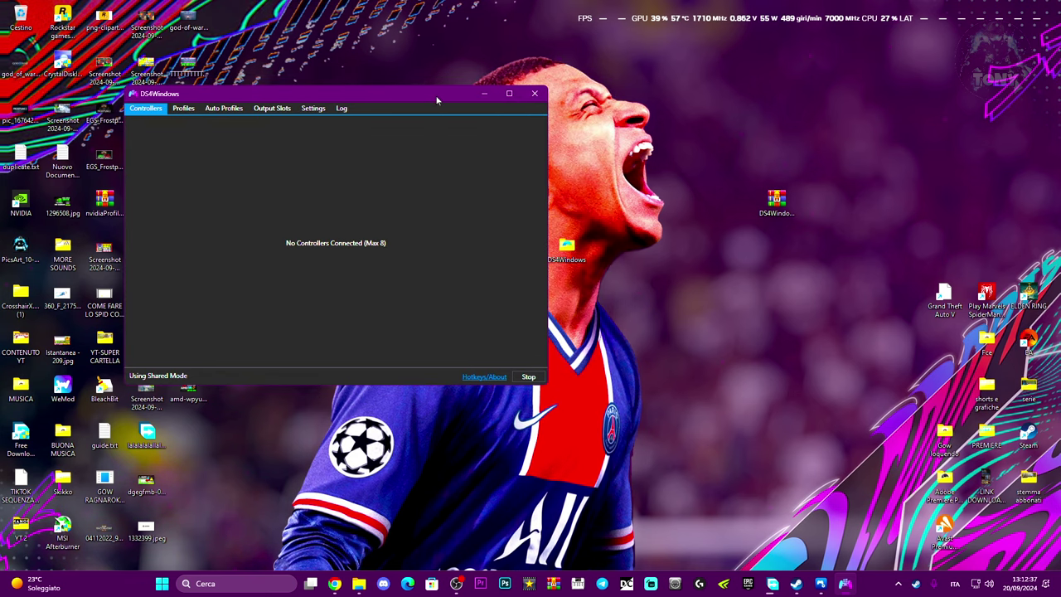
{"action": "left_click", "coordinate": [535, 95]}
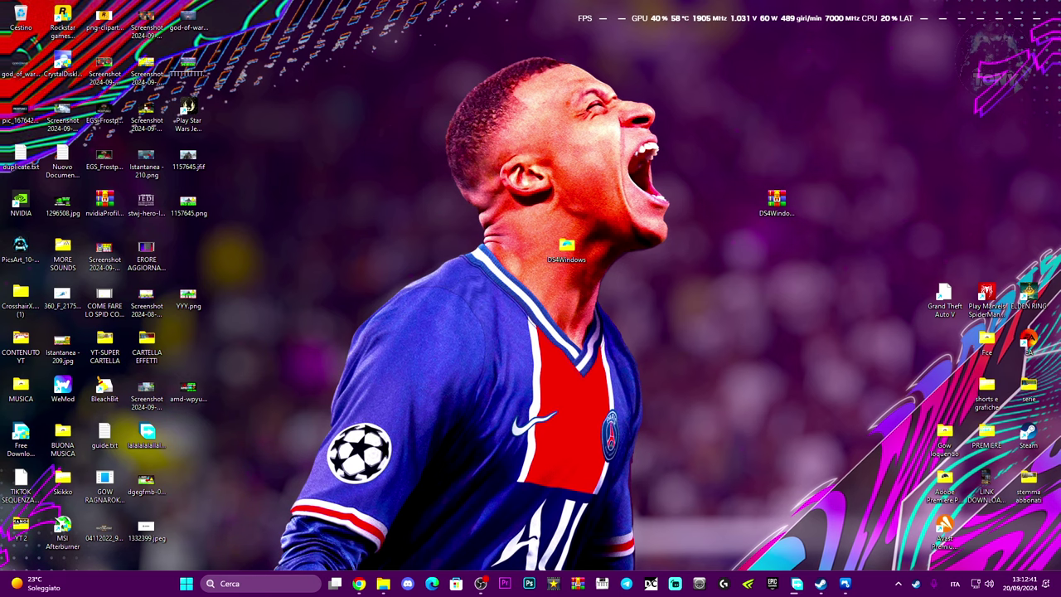
Search Windows for "BLUETO" and open the settings for Bluetooth and other devices.
{"action": "left_click", "coordinate": [253, 584]}
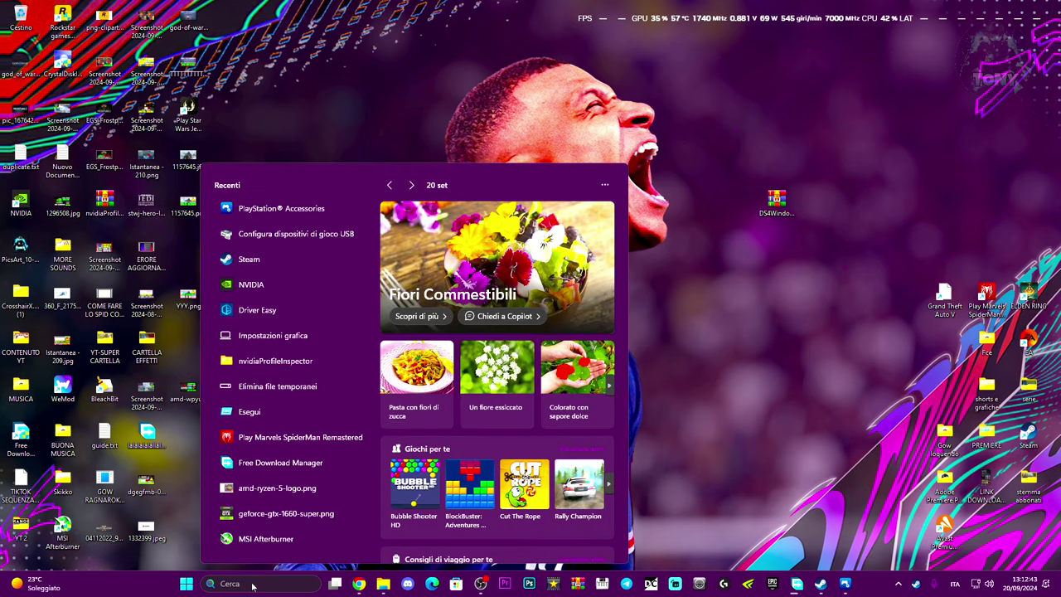
{"action": "type", "text": "BLUETO"}
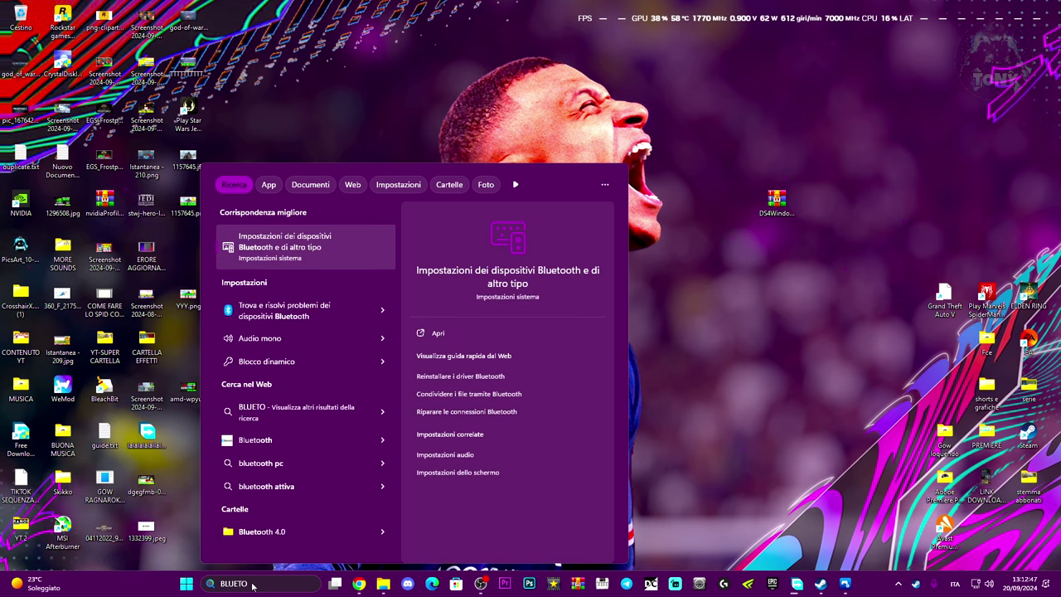
{"action": "left_click", "coordinate": [302, 240]}
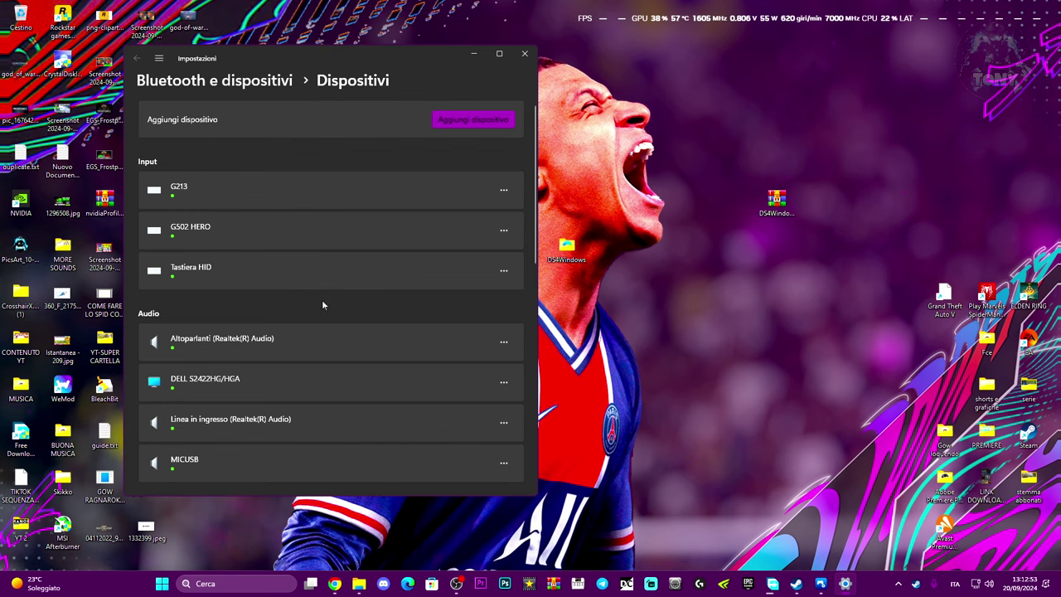
Examine the connected devices list for the controller under the other devices, and close Settings.
{"action": "scroll", "coordinate": [321, 299], "scroll_direction": "down", "scroll_amount": 6}
{"action": "scroll", "coordinate": [321, 300], "scroll_direction": "up", "scroll_amount": 2}
{"action": "scroll", "coordinate": [324, 305], "scroll_direction": "up", "scroll_amount": 1}
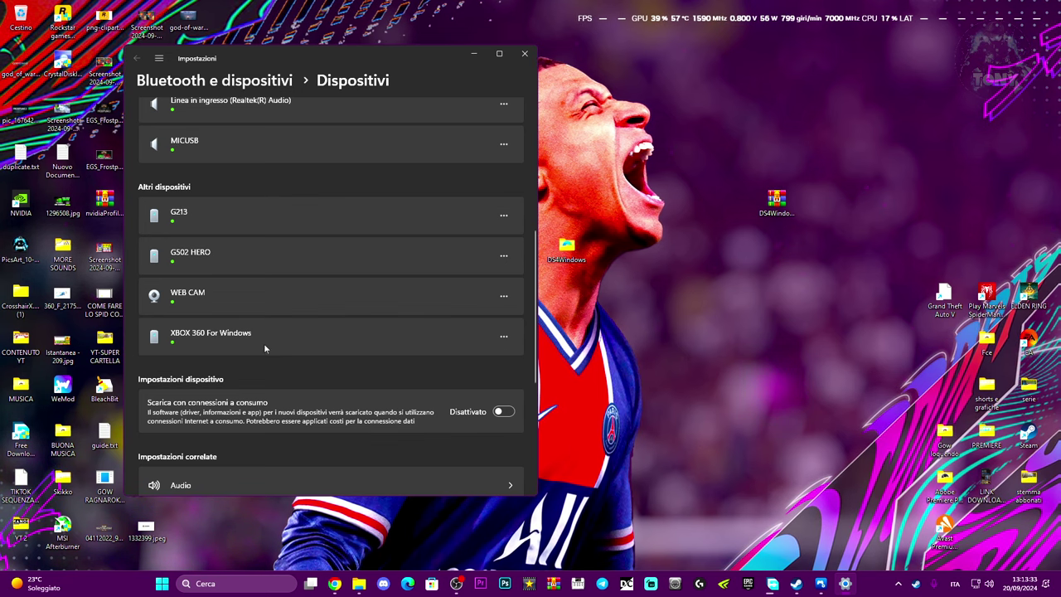
{"action": "left_click", "coordinate": [526, 57]}
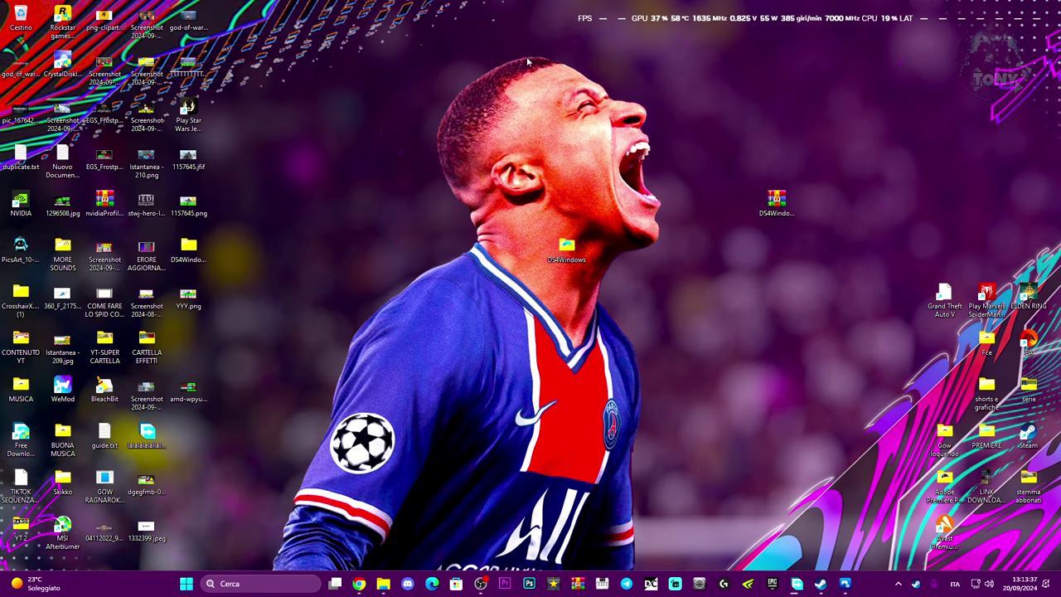